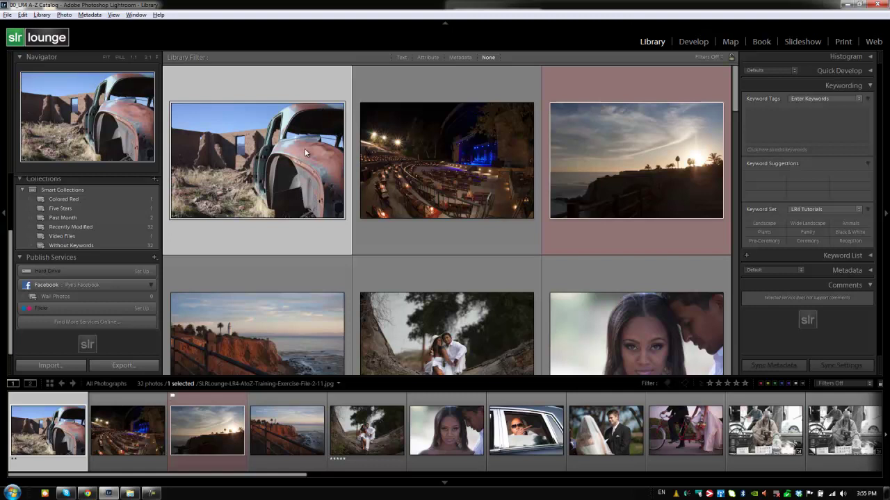
Step: Select all 32 photos and strip their star ratings, red colour label and flags
{"action": "key", "text": "ctrl+a"}
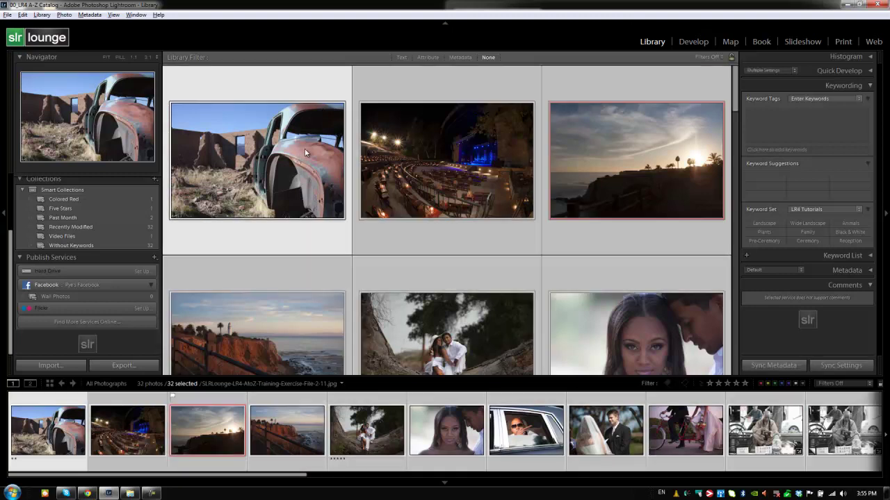
{"action": "key", "text": "0"}
{"action": "key", "text": "6"}
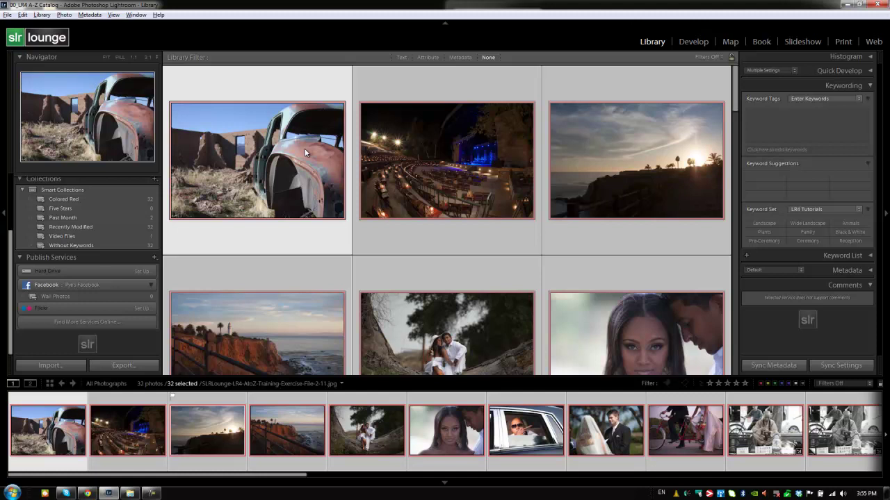
{"action": "key", "text": "6"}
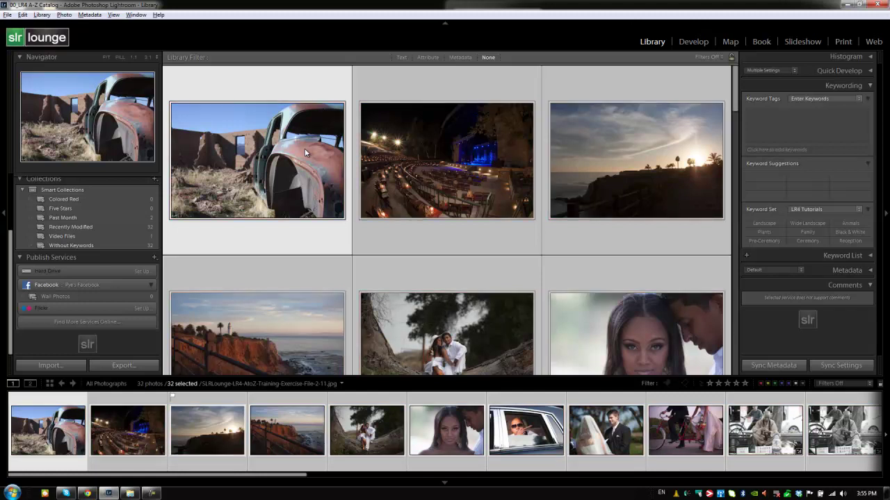
{"action": "key", "text": "u"}
Step: Filter the library grid by Attribute > Kind to show only Virtual Copies
{"action": "left_click", "coordinate": [783, 114]}
{"action": "key", "text": "backslash"}
{"action": "key", "text": "backslash"}
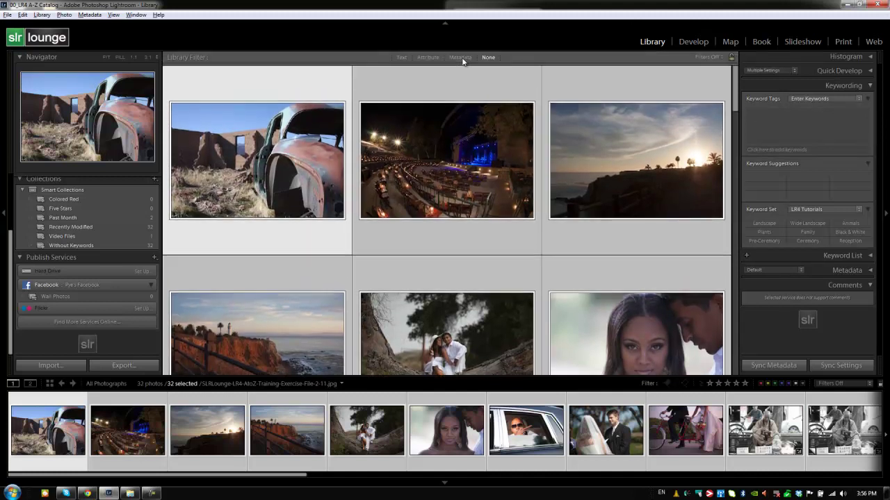
{"action": "left_click", "coordinate": [428, 57]}
{"action": "left_click", "coordinate": [712, 71]}
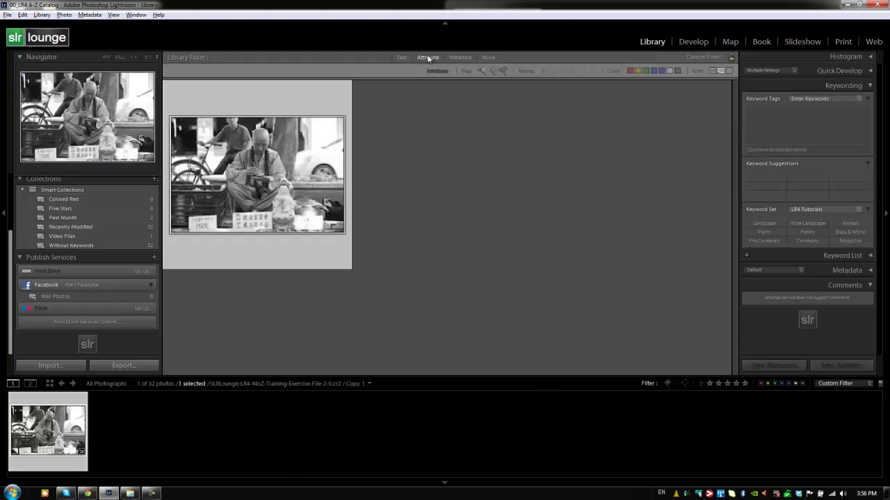
{"action": "left_click", "coordinate": [720, 71]}
{"action": "left_click", "coordinate": [721, 71]}
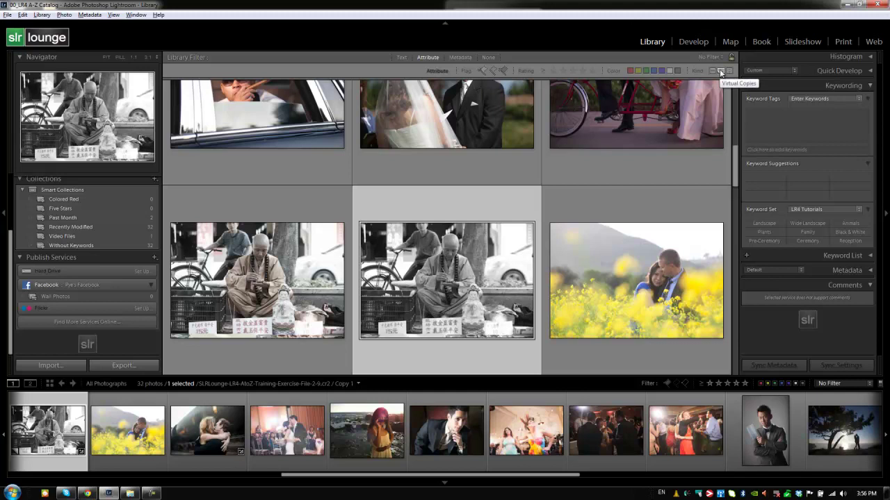
{"action": "left_click", "coordinate": [720, 71]}
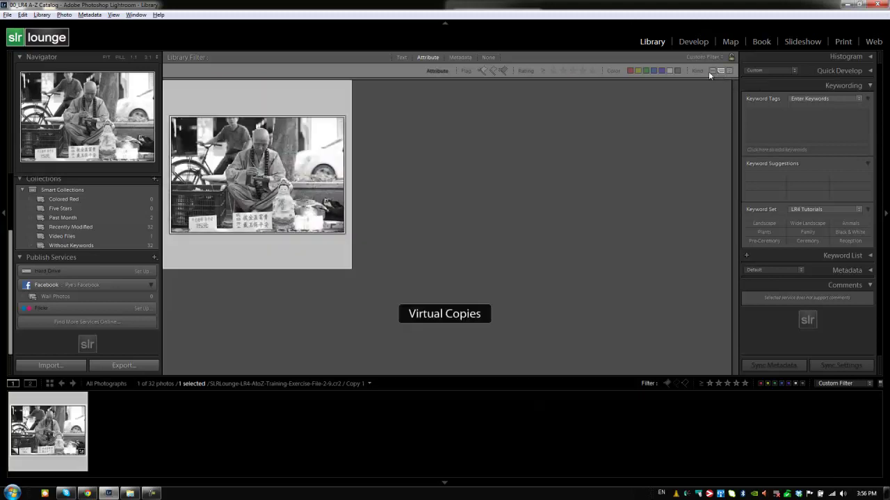
Step: Delete the monk photo's black-and-white virtual copy, then set the library filter back to None
{"action": "left_click", "coordinate": [528, 124]}
{"action": "left_click", "coordinate": [292, 136]}
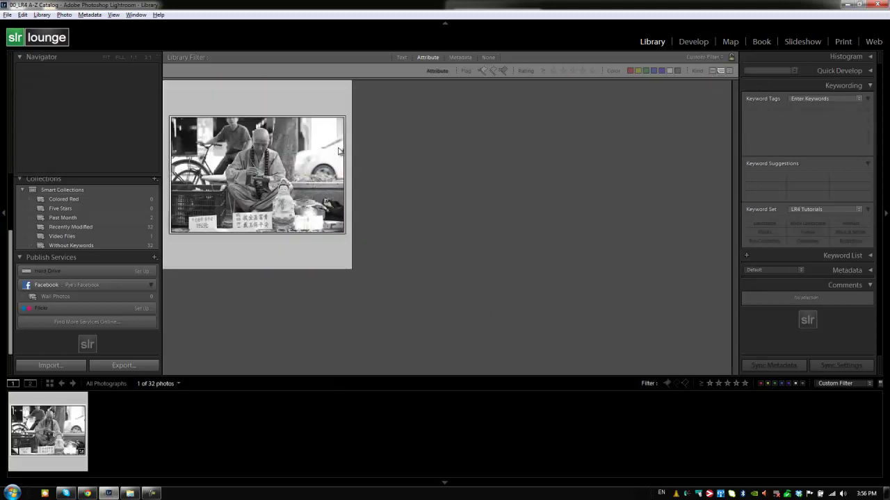
{"action": "right_click", "coordinate": [290, 134]}
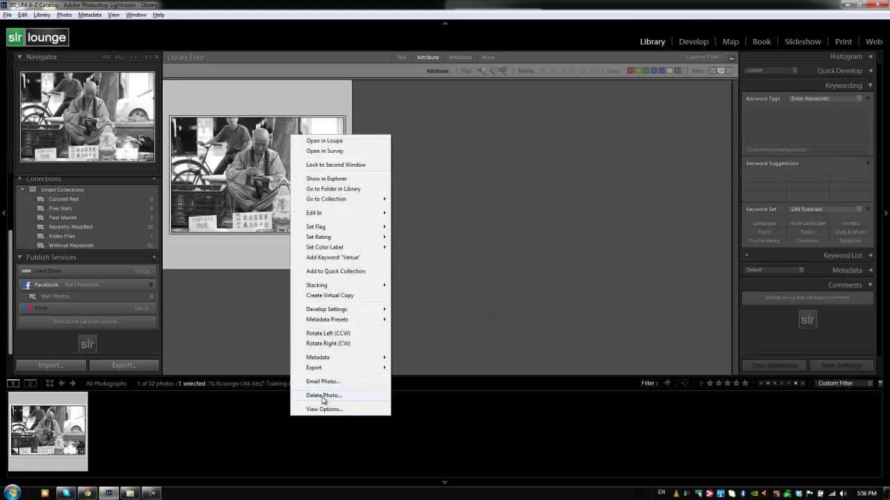
{"action": "left_click", "coordinate": [322, 396]}
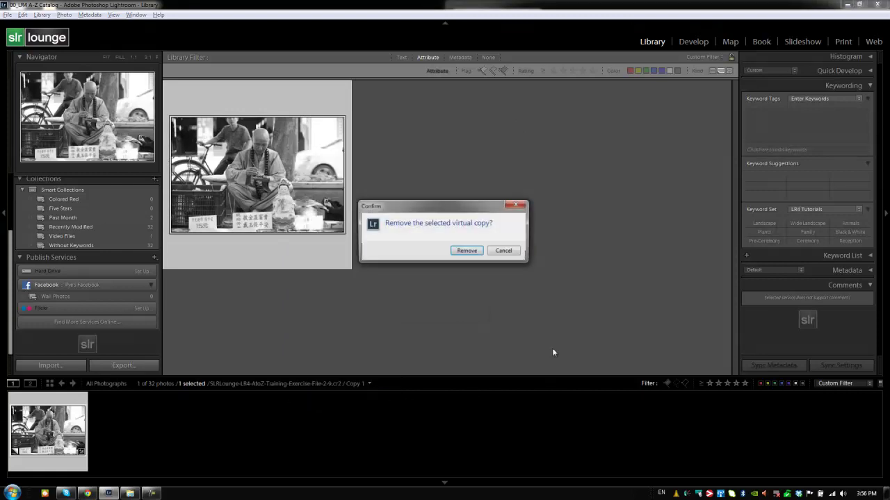
{"action": "left_click", "coordinate": [470, 252]}
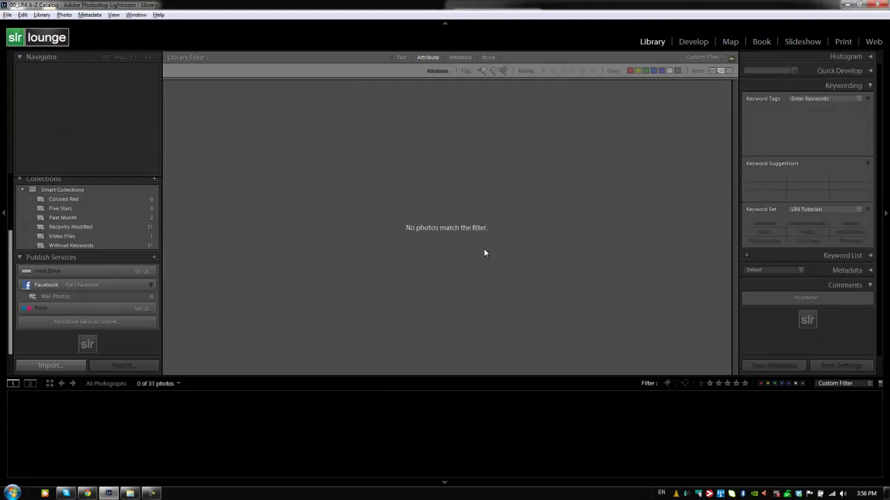
{"action": "left_click", "coordinate": [426, 58]}
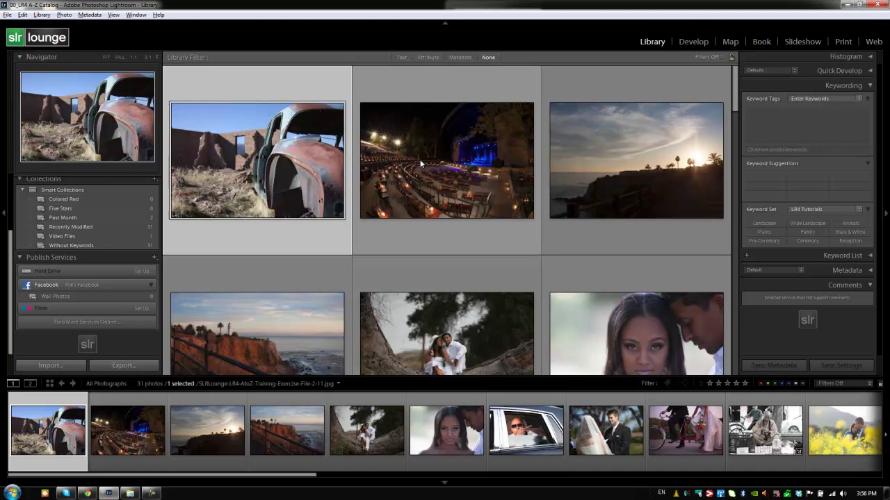
Step: In Develop, reset all 31 selected photos with Auto Sync switched on
{"action": "key", "text": "backslash"}
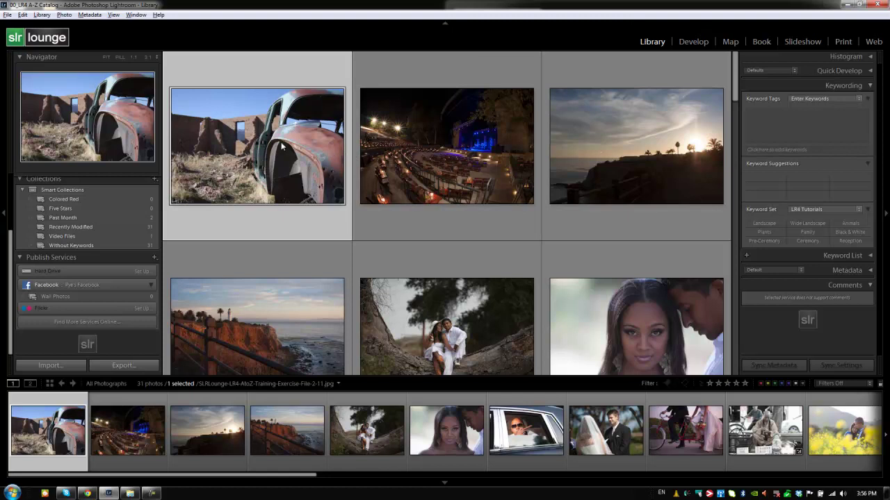
{"action": "key", "text": "ctrl+a"}
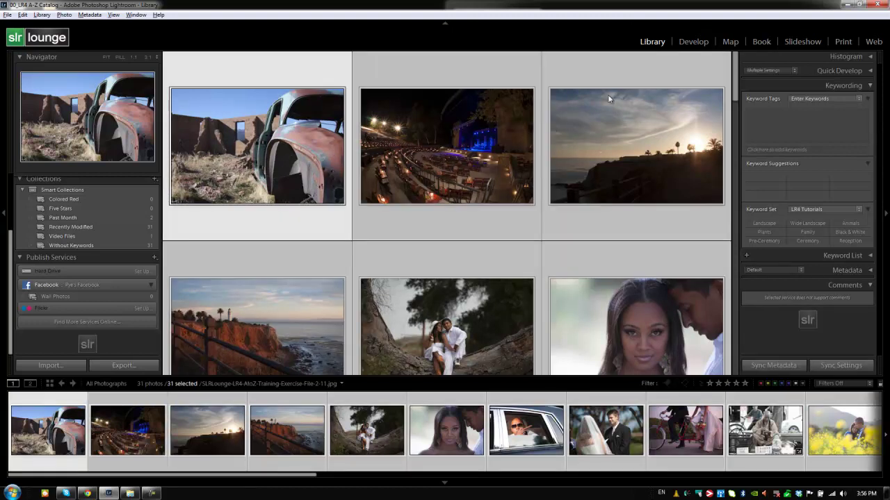
{"action": "left_click", "coordinate": [685, 42]}
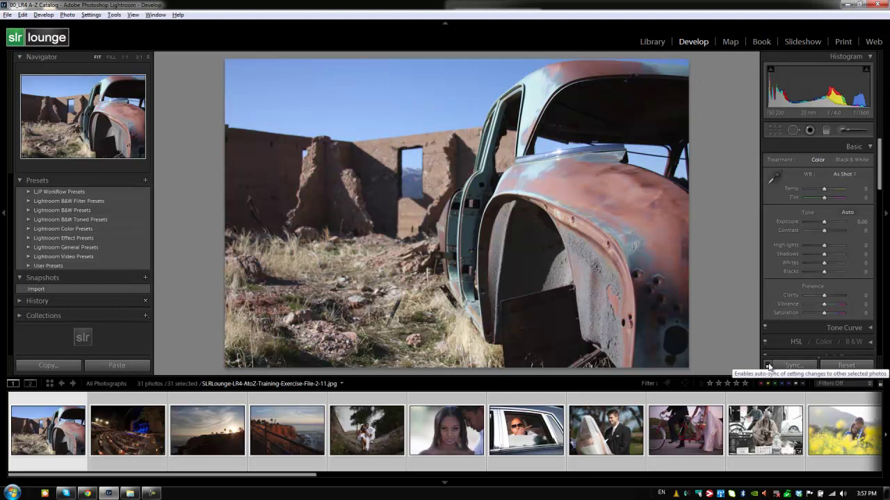
{"action": "left_click", "coordinate": [768, 367]}
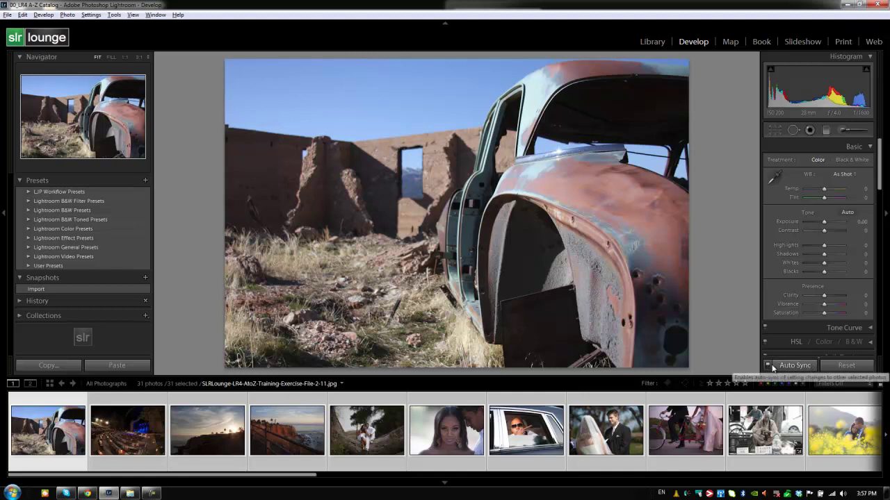
{"action": "left_click", "coordinate": [826, 368]}
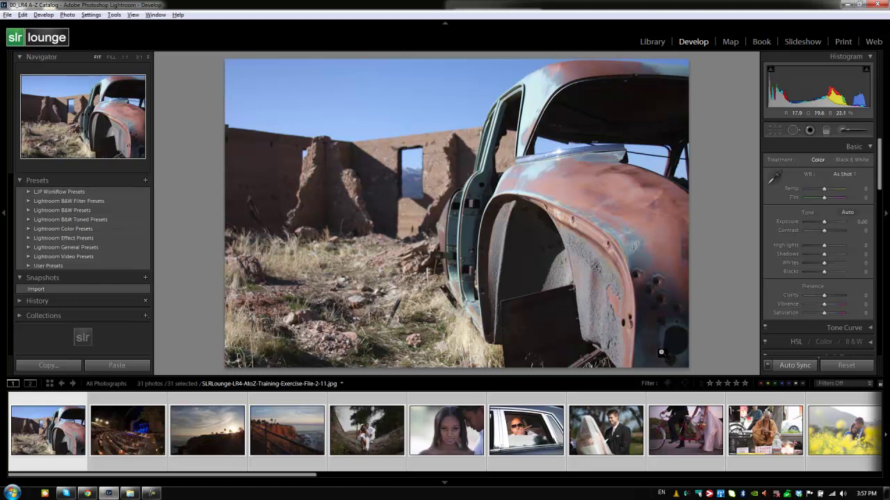
Step: Flag all 31 photos as picks in Grid view, then select only the rusted car photo
{"action": "key", "text": "g"}
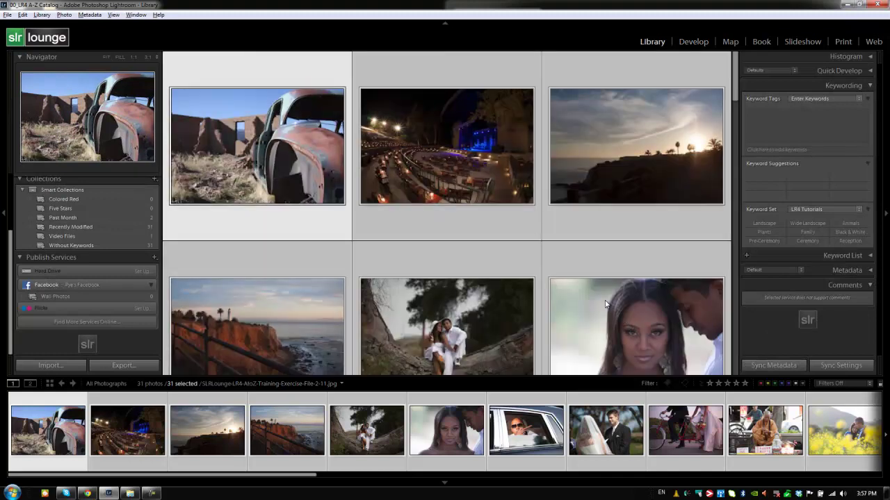
{"action": "key", "text": "ctrl+d"}
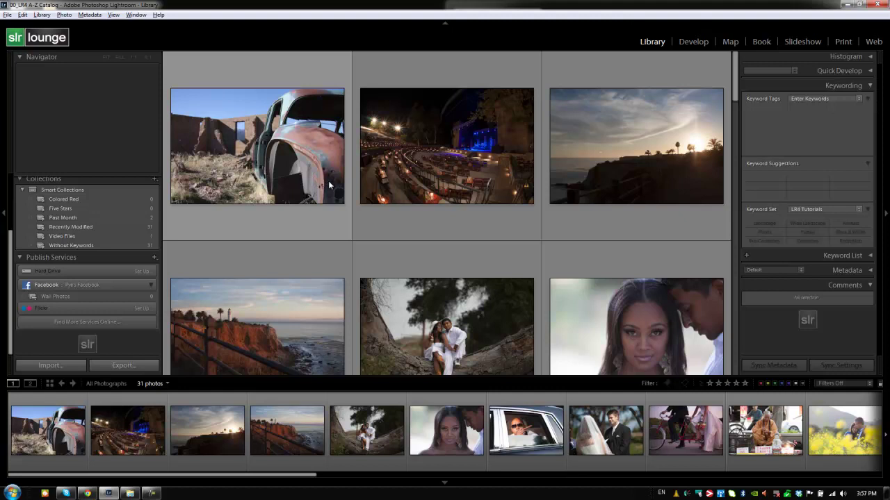
{"action": "key", "text": "ctrl+a"}
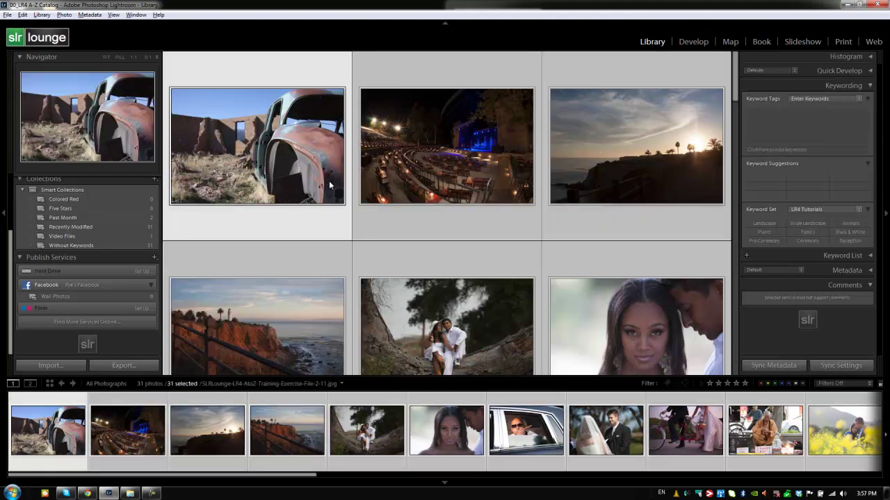
{"action": "key", "text": "p"}
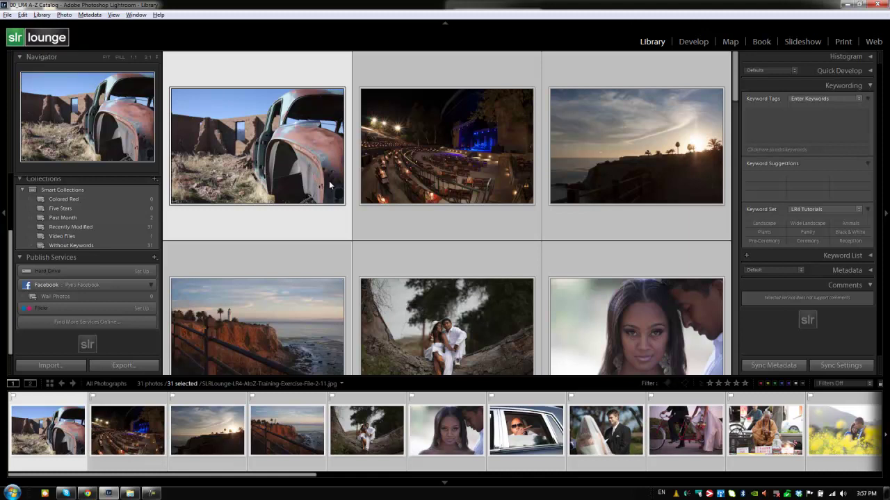
{"action": "key", "text": "ctrl+d"}
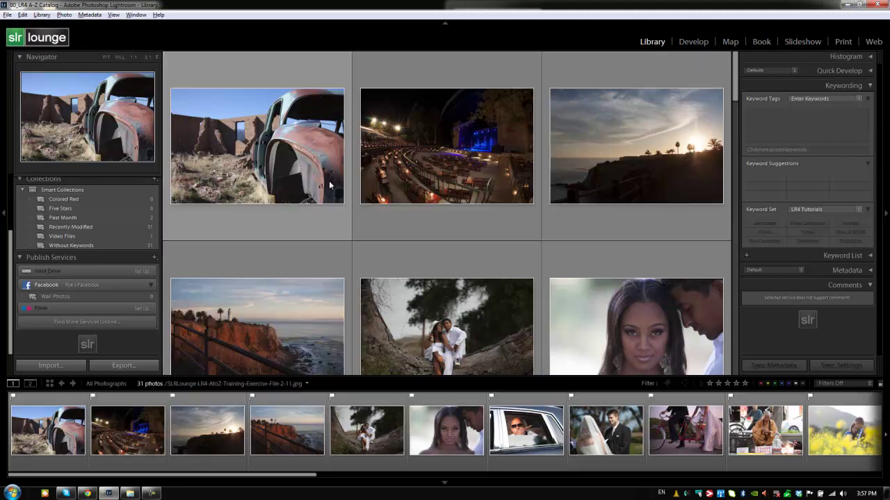
{"action": "left_click", "coordinate": [259, 132]}
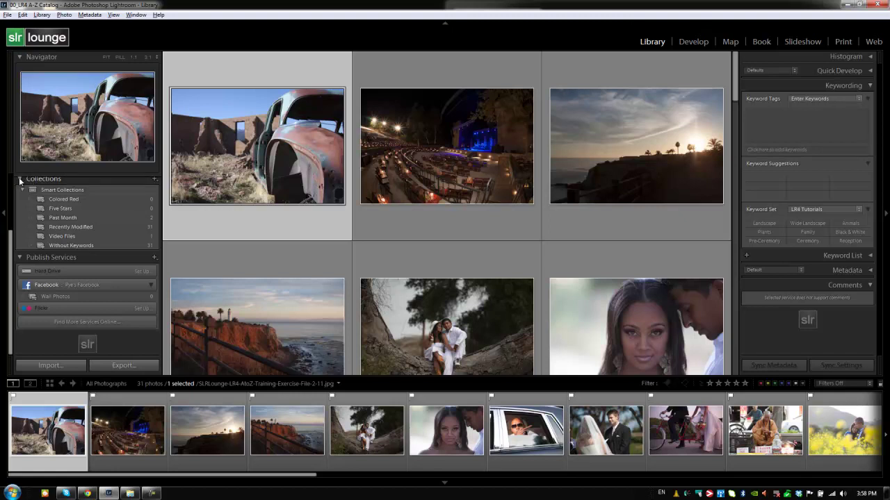
Step: Add a collection named 'Portfolio' with 'Include selected photos' unchecked
{"action": "scroll", "coordinate": [27, 194], "scroll_direction": "up", "scroll_amount": 1}
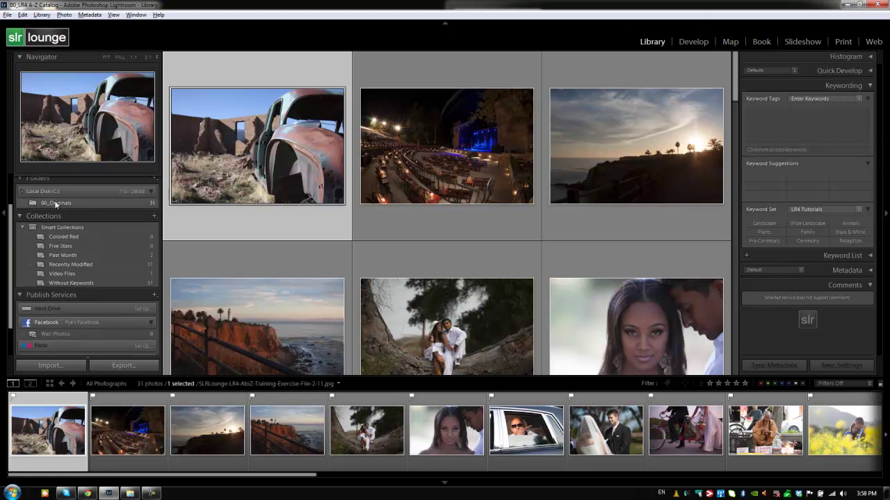
{"action": "left_click", "coordinate": [153, 217]}
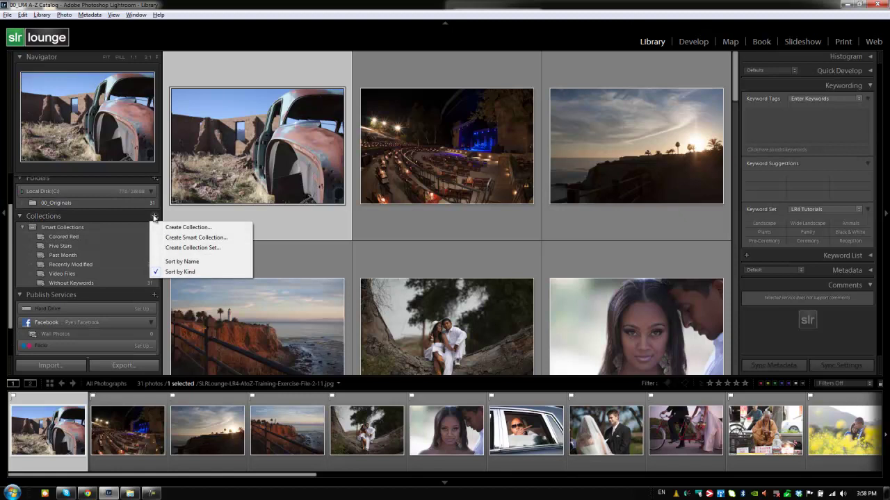
{"action": "left_click", "coordinate": [174, 227]}
{"action": "type", "text": "Por"}
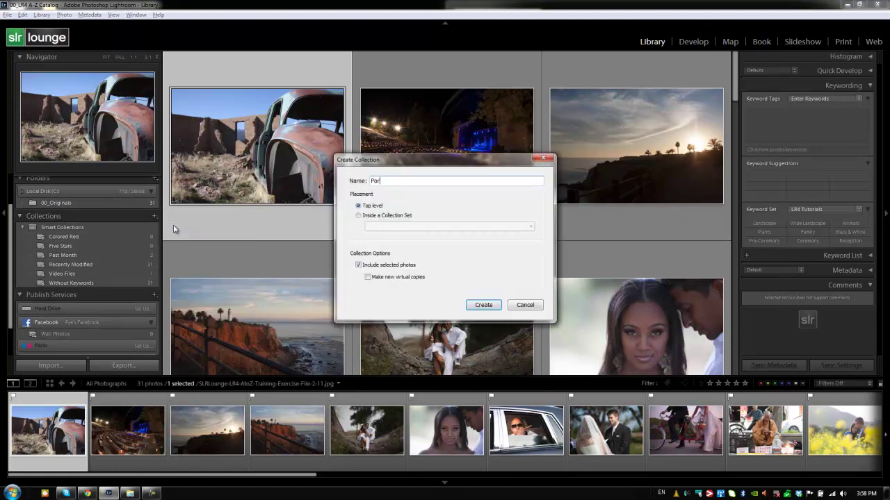
{"action": "type", "text": "tfolio"}
{"action": "key", "text": "BackSpace"}
{"action": "key", "text": "BackSpace"}
{"action": "key", "text": "BackSpace"}
{"action": "key", "text": "BackSpace"}
{"action": "key", "text": "BackSpace"}
{"action": "type", "text": "folio"}
{"action": "left_click", "coordinate": [357, 264]}
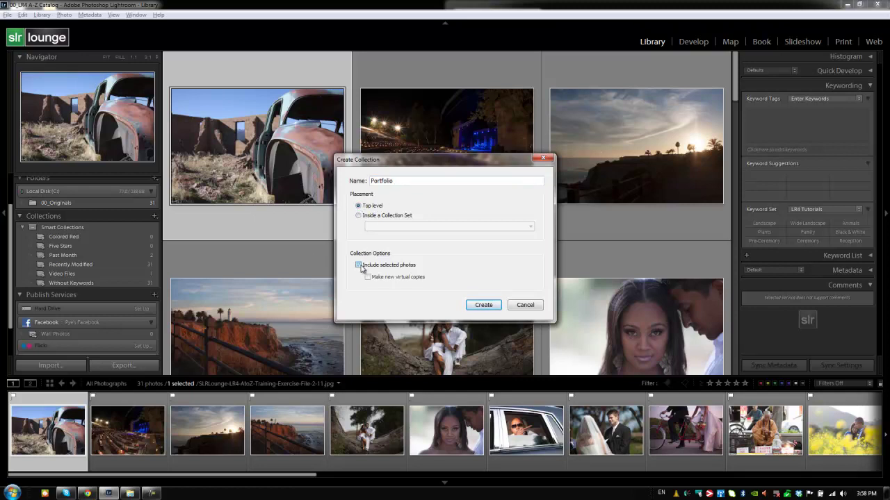
{"action": "left_click", "coordinate": [494, 310]}
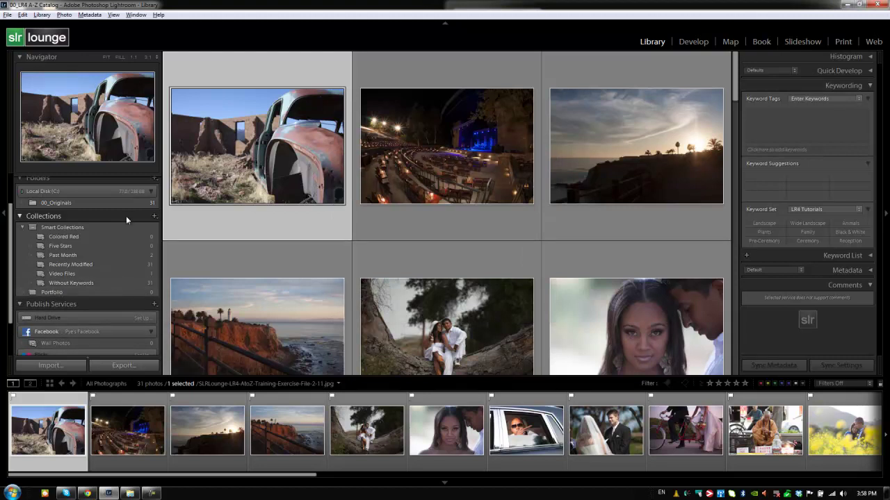
Step: Set Portfolio as the target collection and open the rusted car photo in Loupe view
{"action": "right_click", "coordinate": [78, 290]}
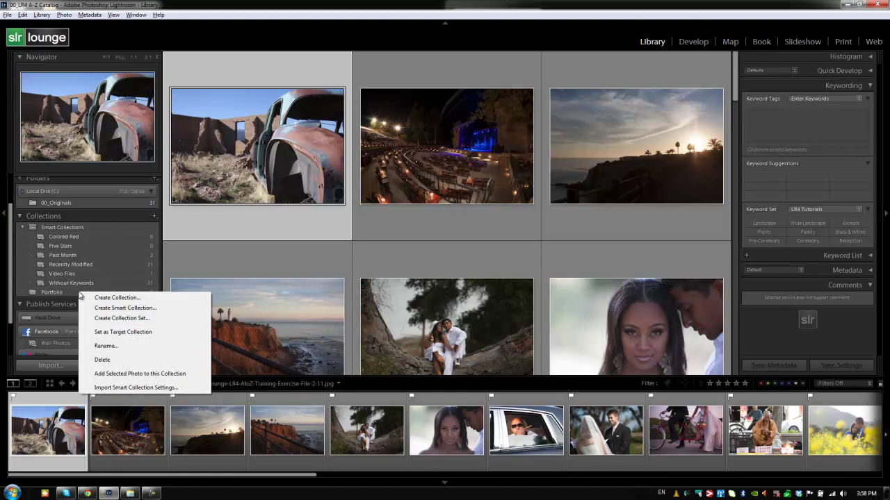
{"action": "left_click", "coordinate": [101, 332]}
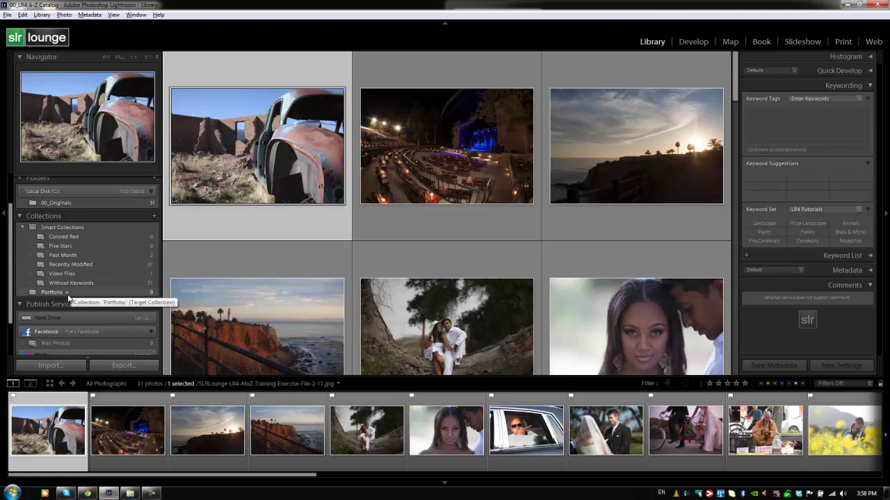
{"action": "double_click", "coordinate": [256, 109]}
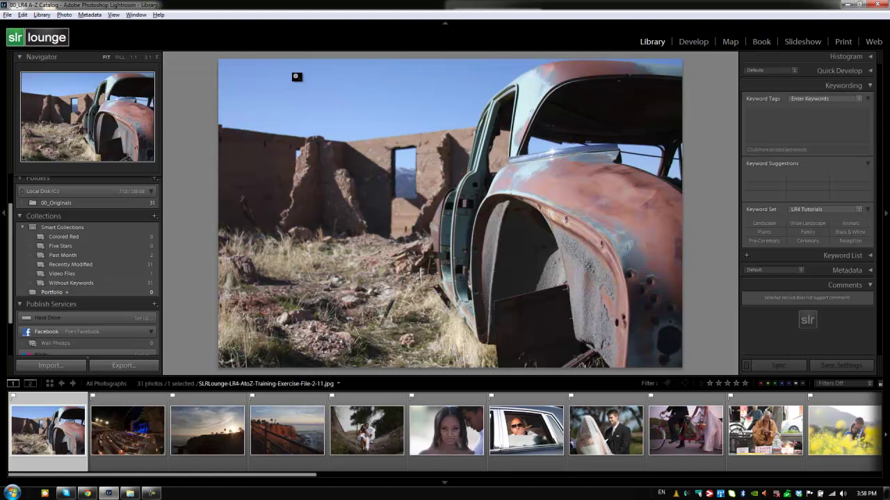
Step: Turn on the filmstrip flag filter in Grid view and switch off the Virtual Copies filter
{"action": "left_click", "coordinate": [668, 384]}
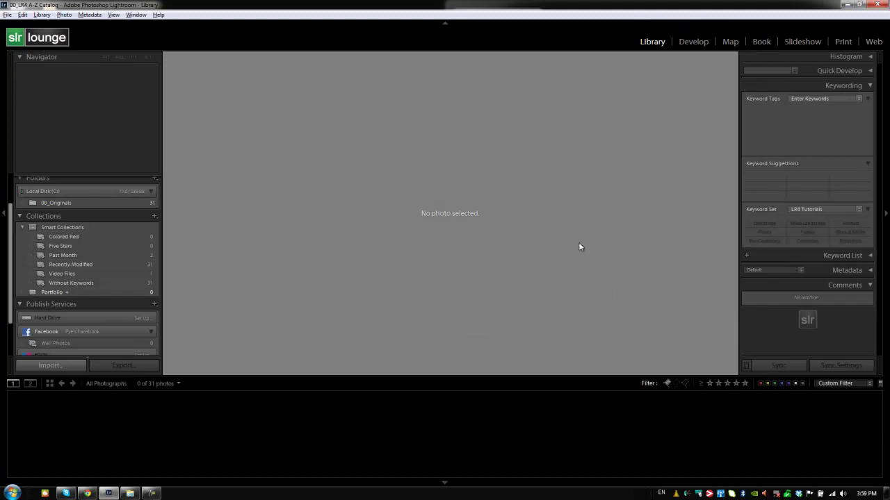
{"action": "key", "text": "g"}
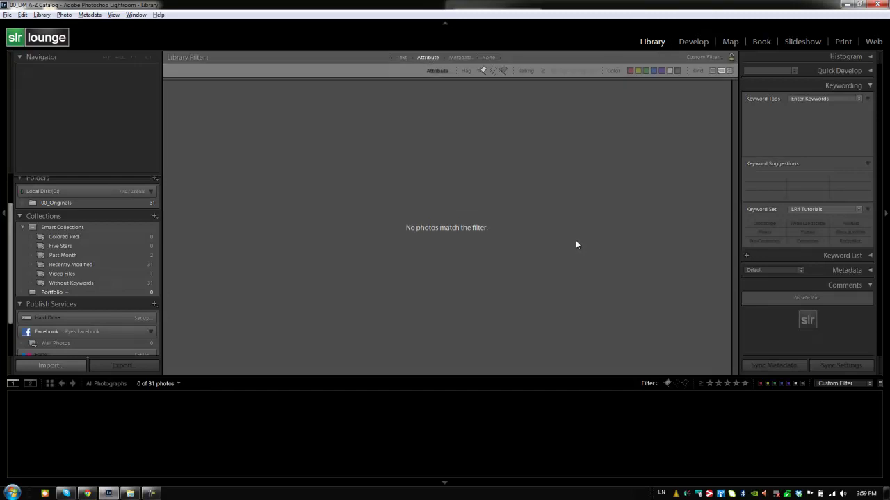
{"action": "left_click", "coordinate": [721, 71]}
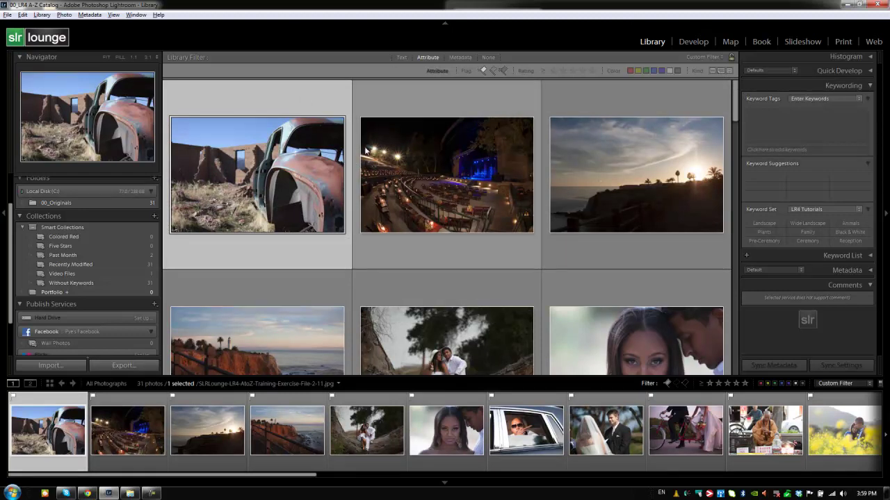
Step: Hide the filter bar, go full screen without side panels, and enlarge the rusted-car photo
{"action": "key", "text": "backslash"}
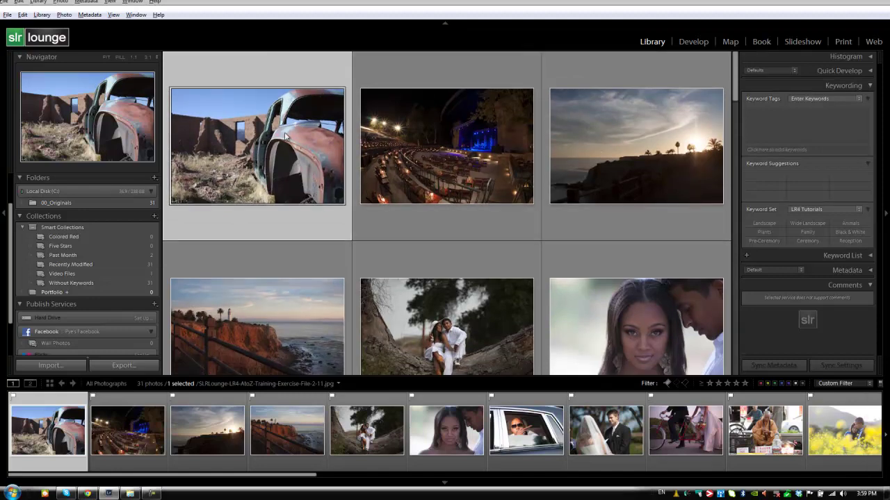
{"action": "key", "text": "f"}
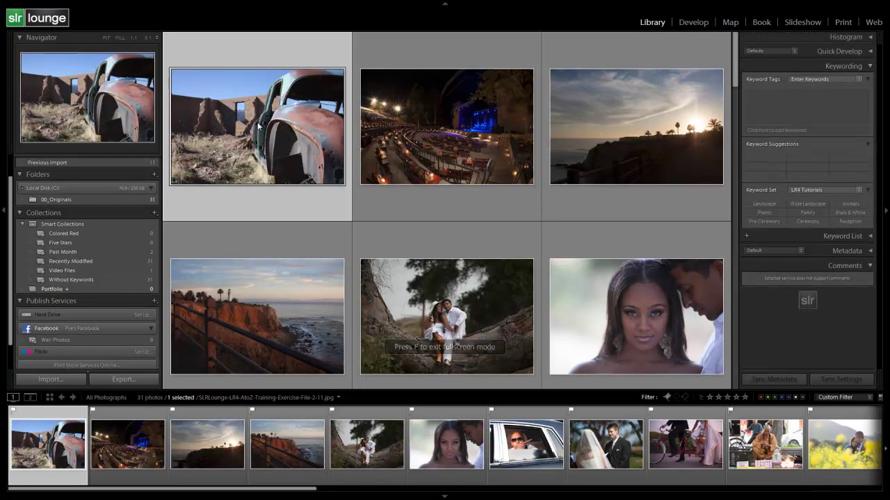
{"action": "key", "text": "Tab"}
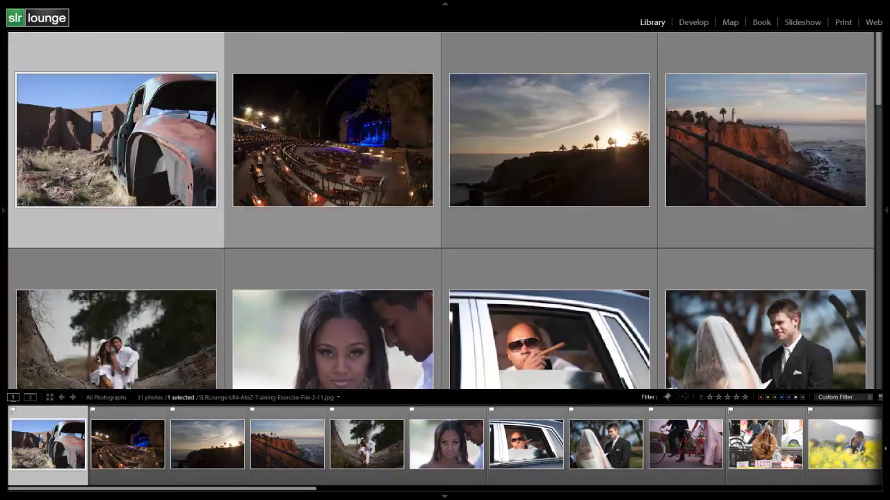
{"action": "double_click", "coordinate": [141, 115]}
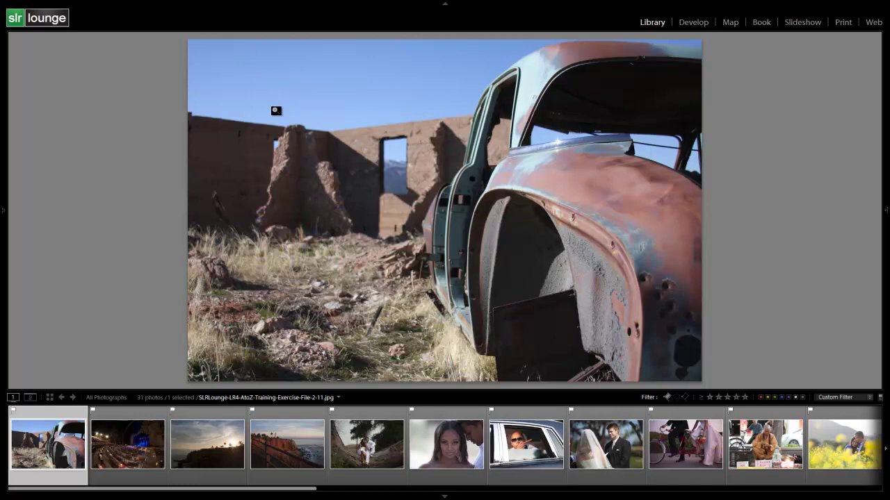
Step: Reject the rusted-car and concert photos, skipping past the sunset and lighthouse shots
{"action": "key", "text": "x"}
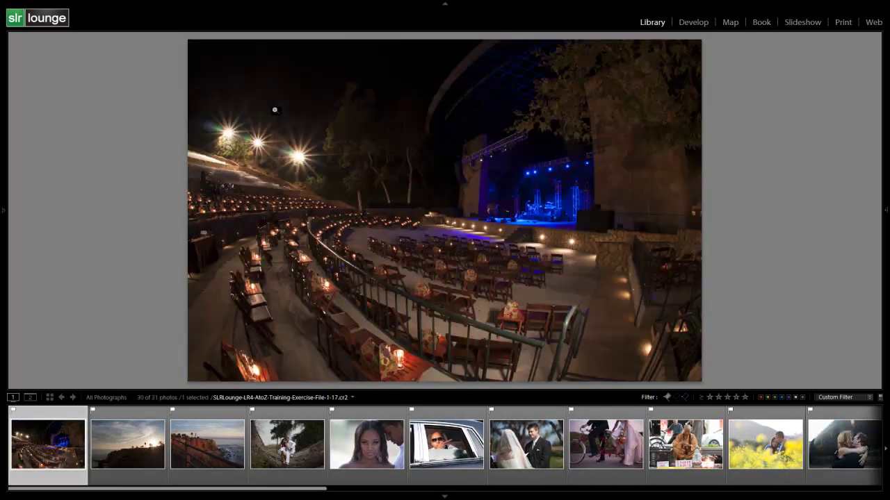
{"action": "key", "text": "x"}
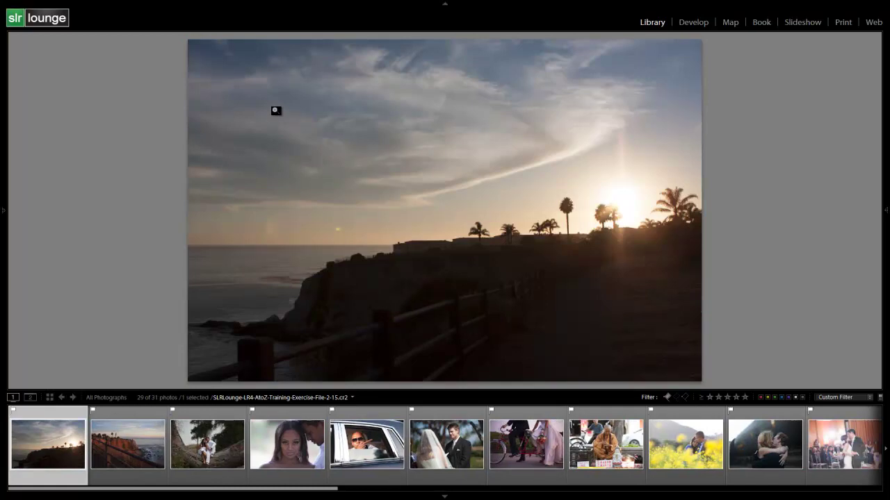
{"action": "key", "text": "Right"}
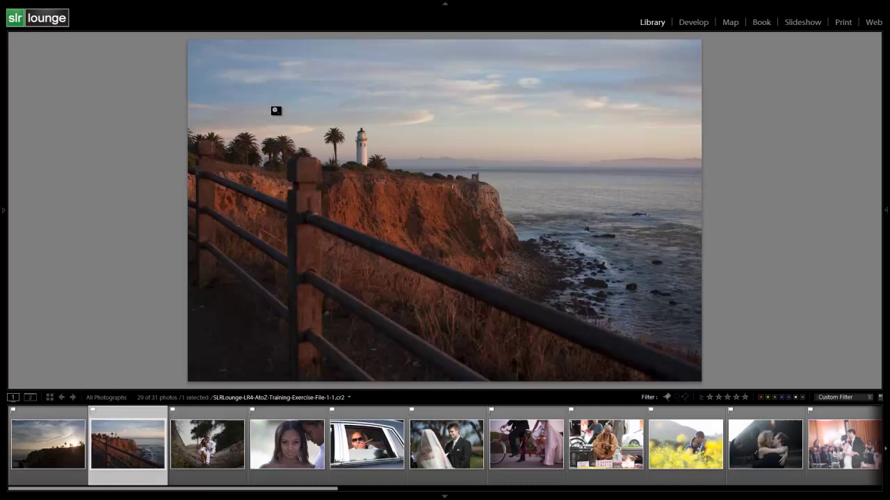
{"action": "key", "text": "Right"}
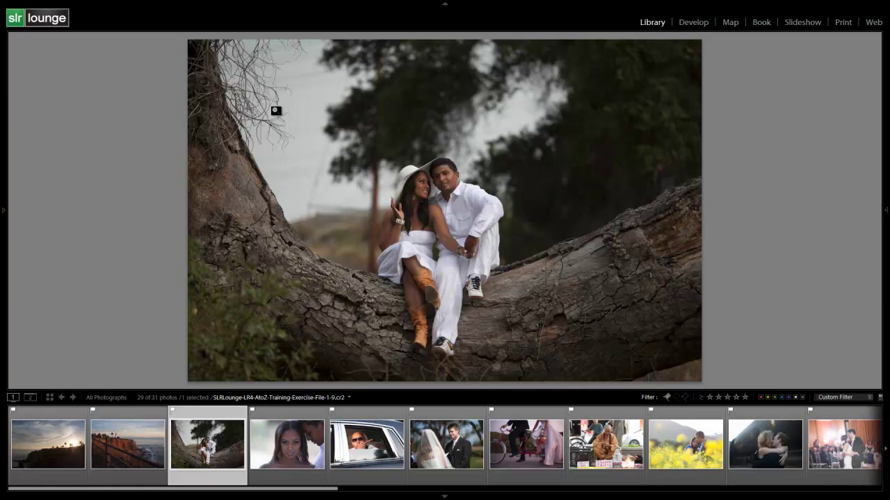
Step: Add the couple-on-tree and close-up portrait to Portfolio; reject the man-in-car and veiled-bride photos
{"action": "key", "text": "b"}
{"action": "key", "text": "Right"}
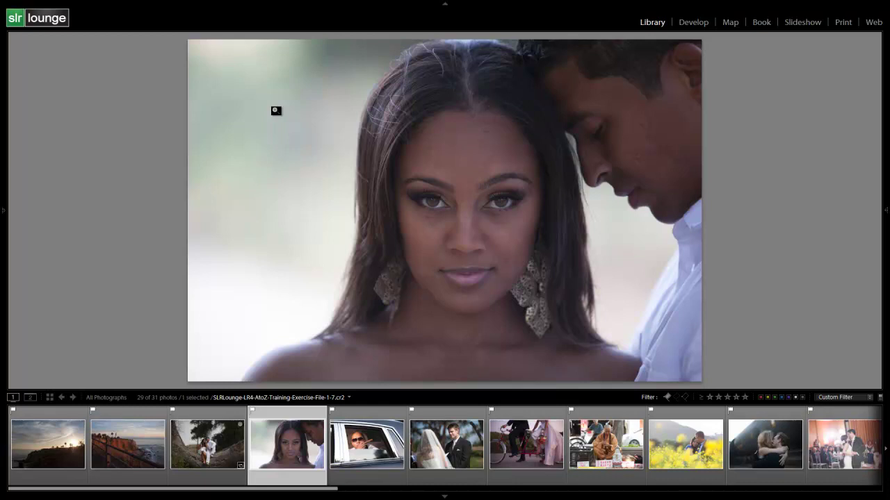
{"action": "key", "text": "b"}
{"action": "key", "text": "Right"}
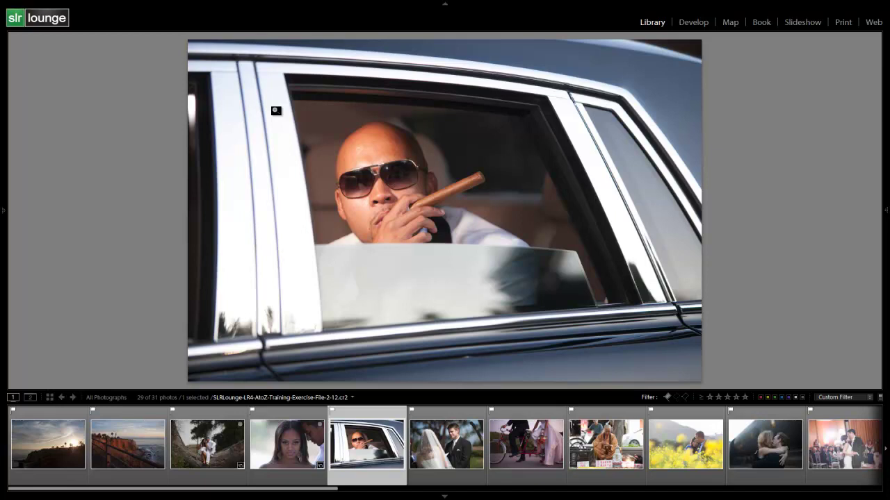
{"action": "key", "text": "x"}
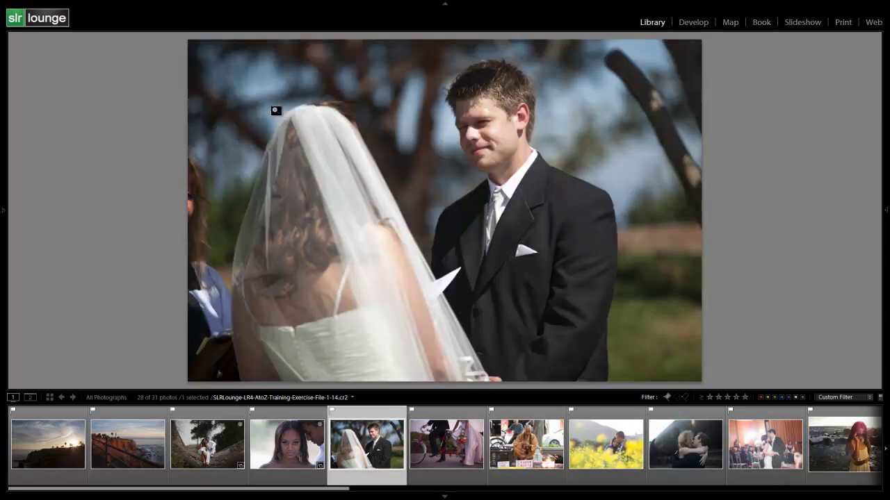
{"action": "key", "text": "x"}
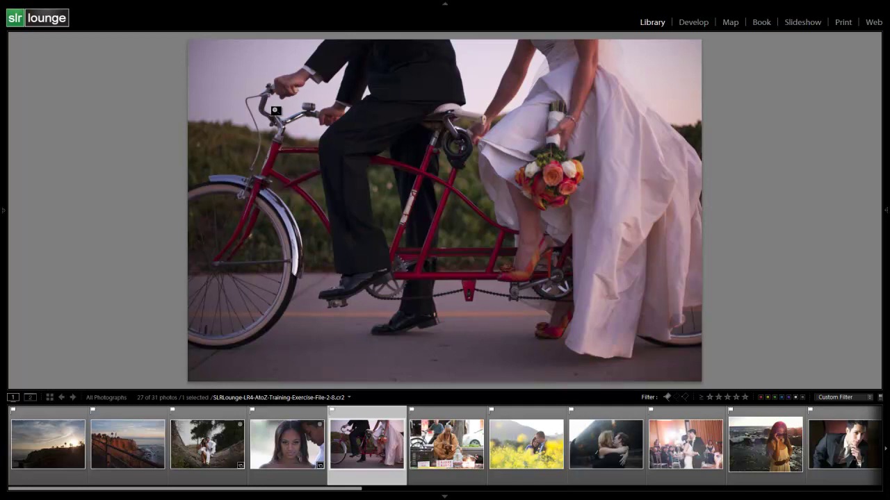
Step: Restore the side panels and view the Portfolio collection's two photos in Grid
{"action": "key", "text": "Tab"}
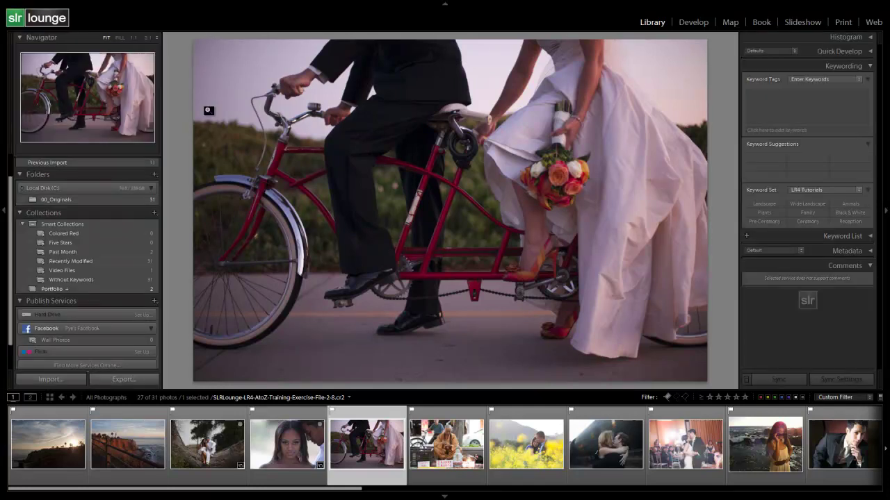
{"action": "left_click", "coordinate": [87, 288]}
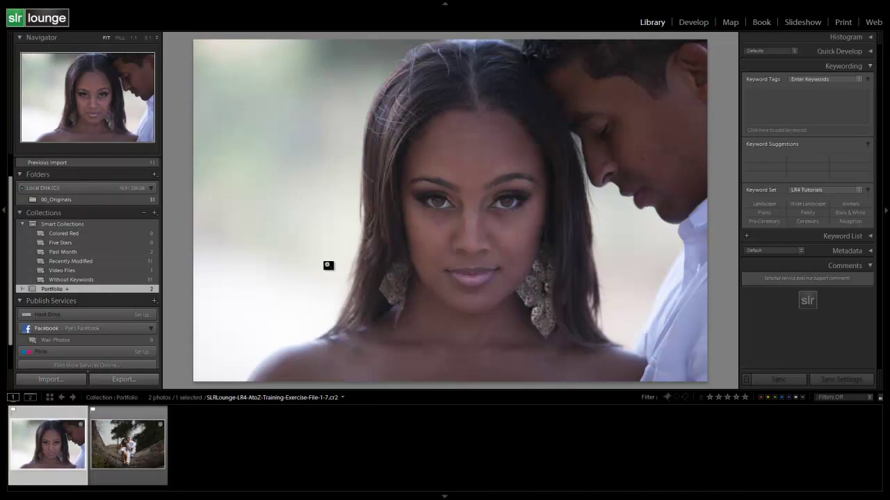
{"action": "key", "text": "g"}
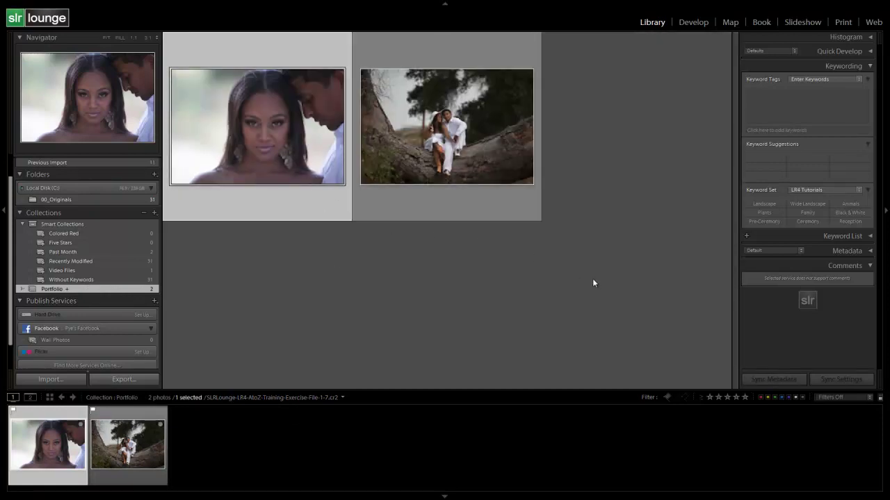
Step: Return to the 00_Originals folder's 31 photos
{"action": "left_click", "coordinate": [145, 200]}
{"action": "scroll", "coordinate": [389, 164], "scroll_direction": "up", "scroll_amount": 1}
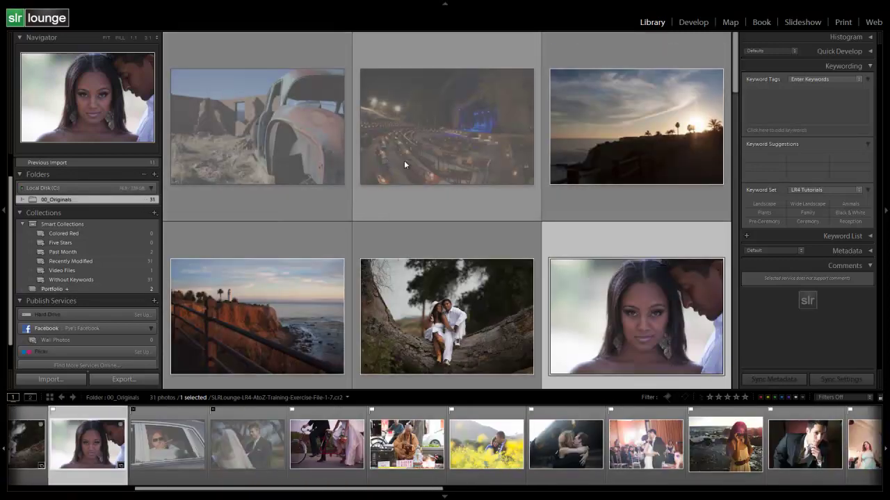
{"action": "scroll", "coordinate": [485, 217], "scroll_direction": "down", "scroll_amount": 1}
{"action": "scroll", "coordinate": [475, 236], "scroll_direction": "up", "scroll_amount": 1}
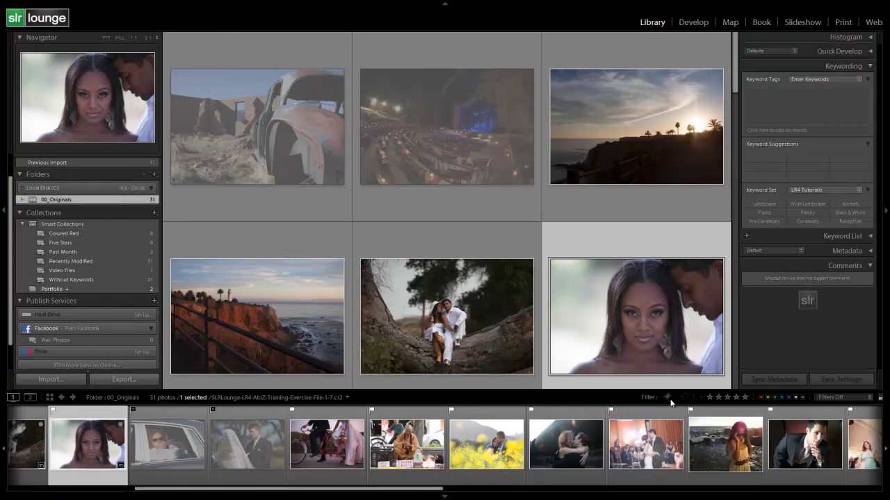
Step: Switch the library filter to Filters Off and unflag all 31 photos, undimming the four rejects
{"action": "left_click", "coordinate": [685, 399]}
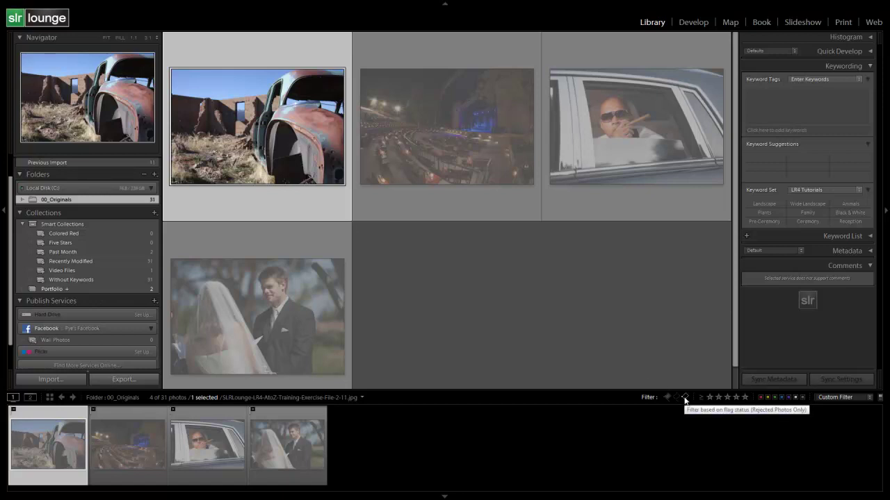
{"action": "left_click", "coordinate": [841, 397]}
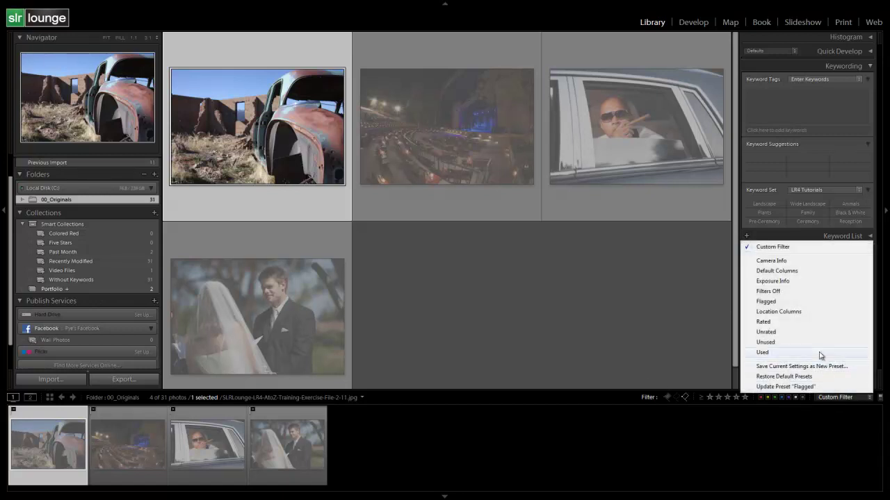
{"action": "left_click", "coordinate": [811, 295]}
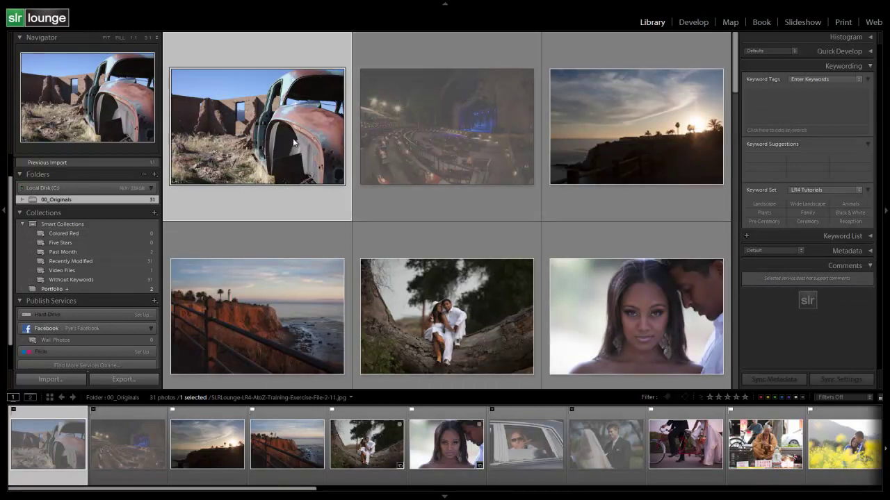
{"action": "key", "text": "ctrl+a"}
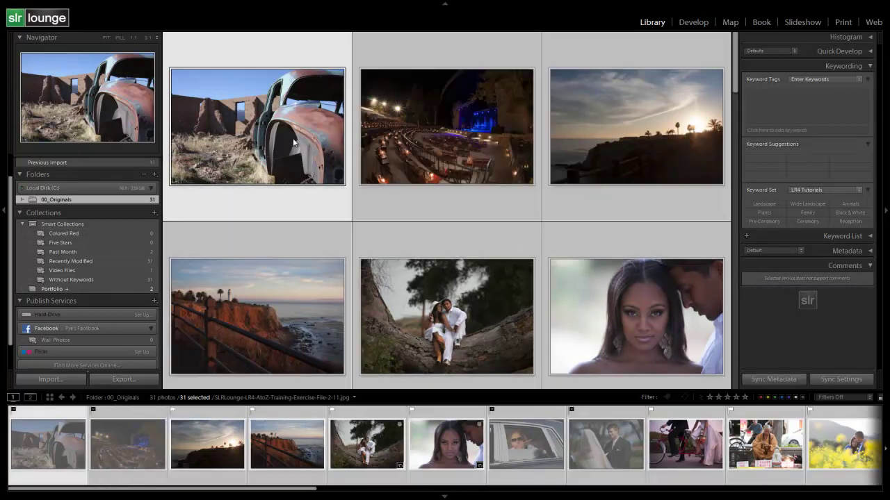
{"action": "key", "text": "u"}
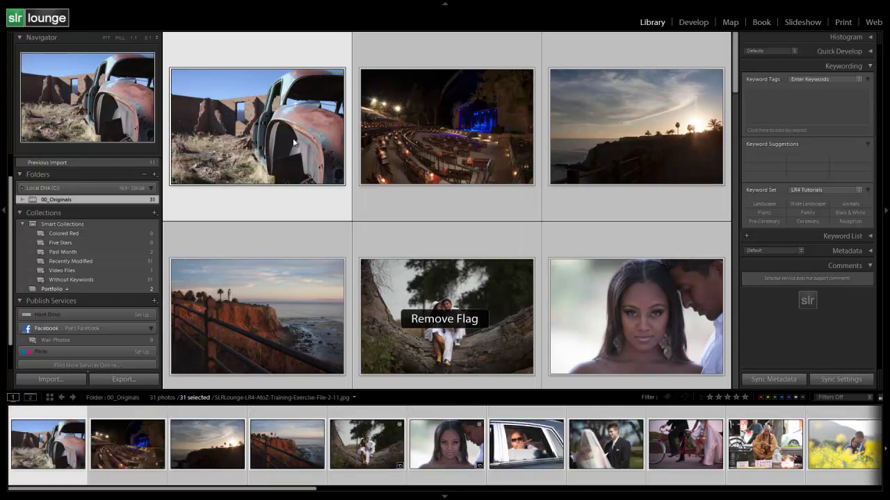
Step: Delete the Portfolio collection
{"action": "left_click", "coordinate": [61, 288]}
{"action": "right_click", "coordinate": [60, 289]}
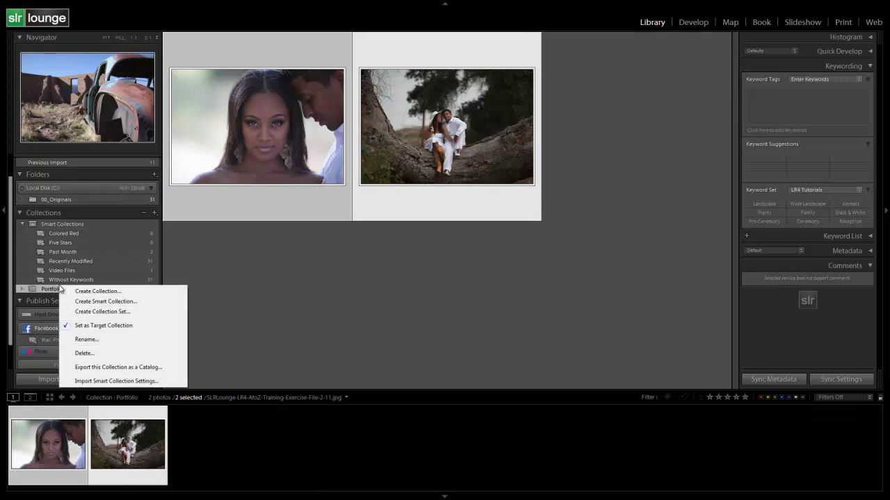
{"action": "left_click", "coordinate": [84, 353]}
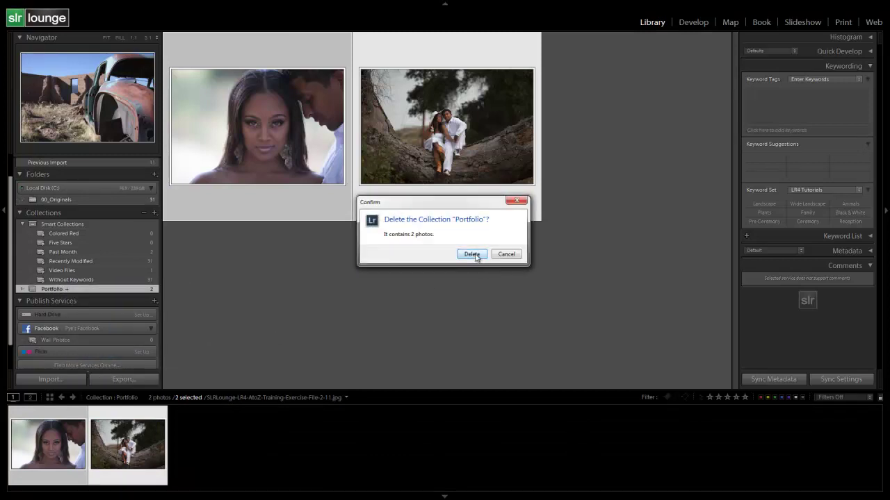
{"action": "left_click", "coordinate": [472, 255]}
Step: Return to the 00_Originals folder's 31 photos and leave full-screen mode
{"action": "left_click", "coordinate": [85, 225]}
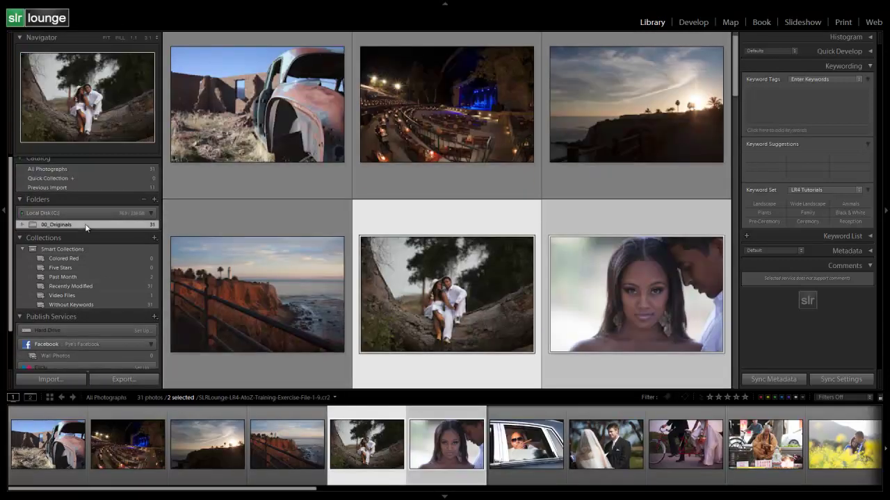
{"action": "scroll", "coordinate": [327, 267], "scroll_direction": "up", "scroll_amount": 1}
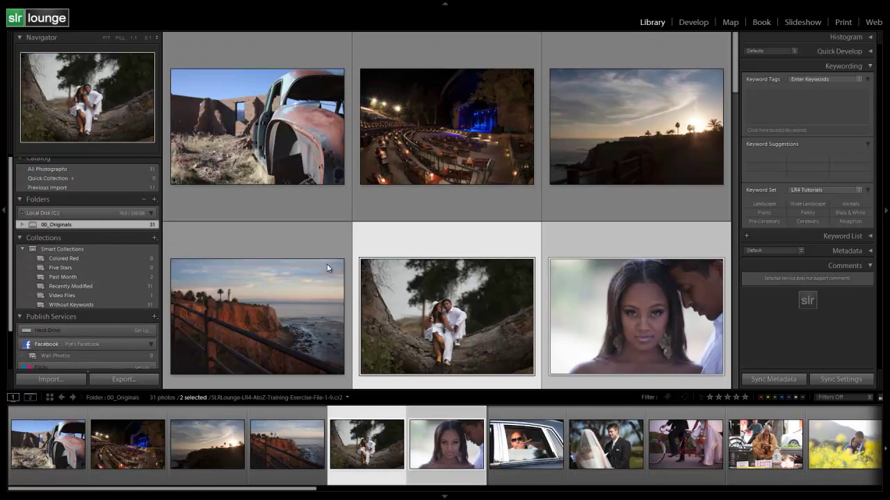
{"action": "key", "text": "shift+f"}
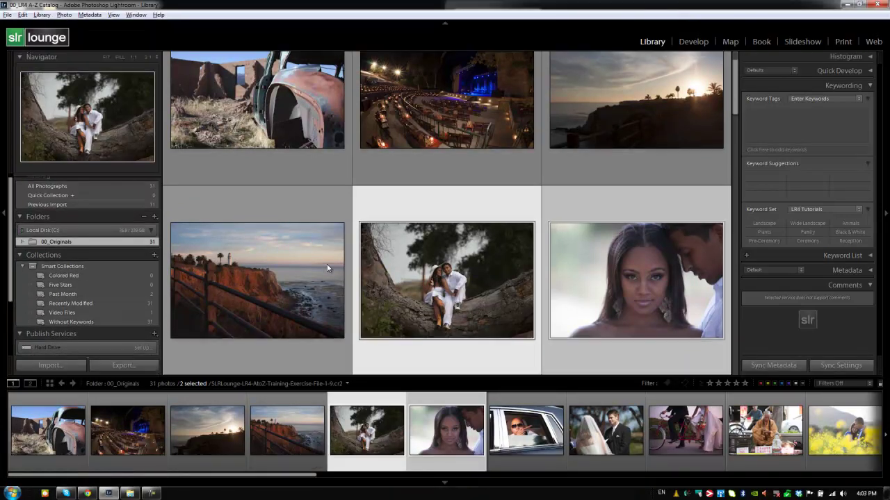